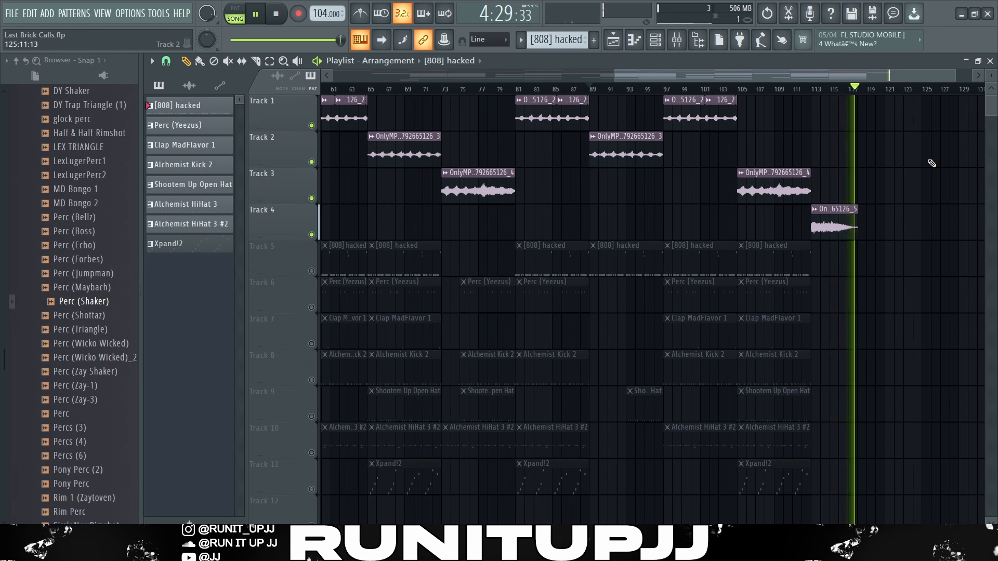
Stop the arrangement playback and look up the Glassy Glockenspiel preset in Xpand!2's Bells category, closing the plugin again
{"action": "key", "text": "space"}
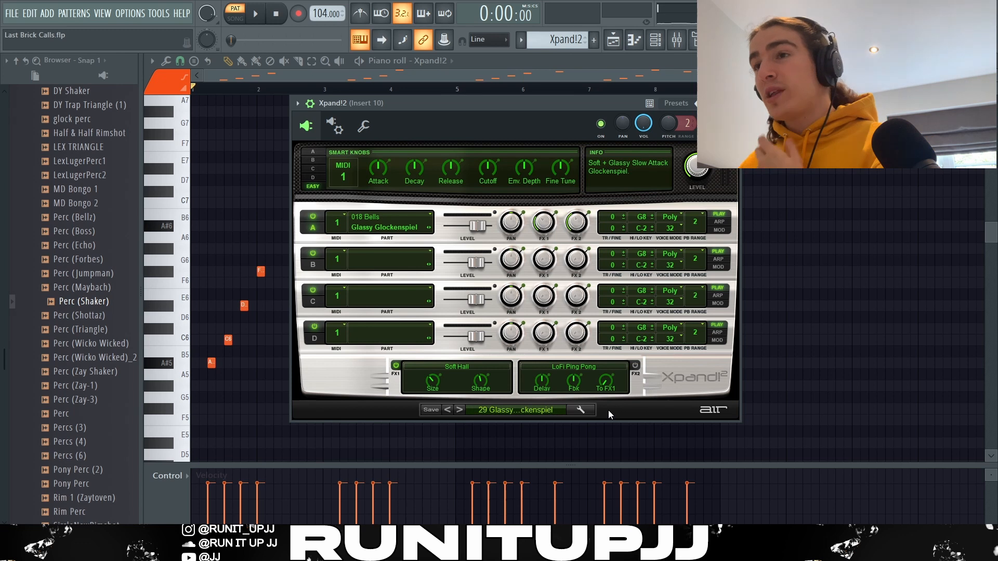
{"action": "left_click", "coordinate": [546, 413]}
{"action": "mouse_move", "coordinate": [502, 481]}
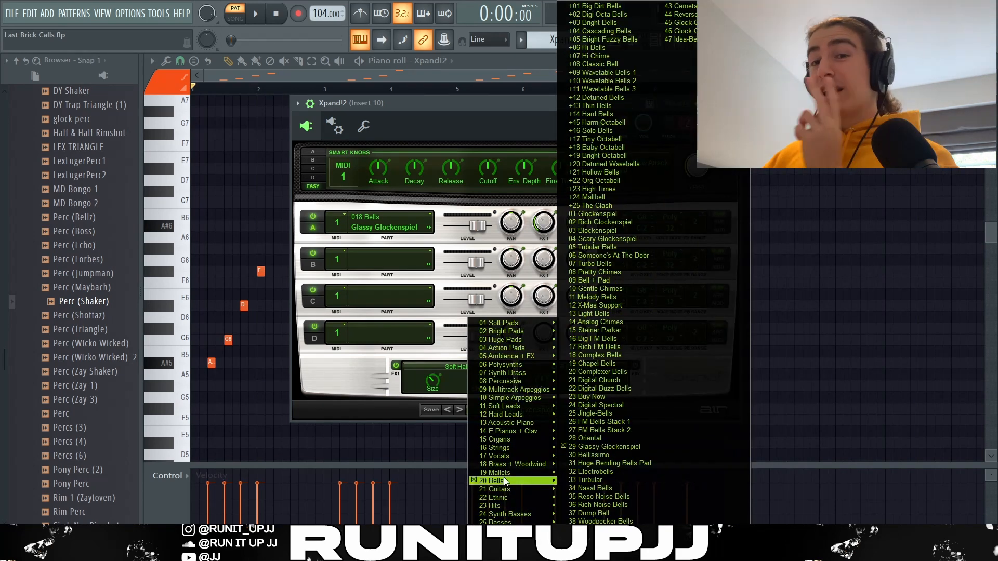
{"action": "left_click", "coordinate": [506, 106]}
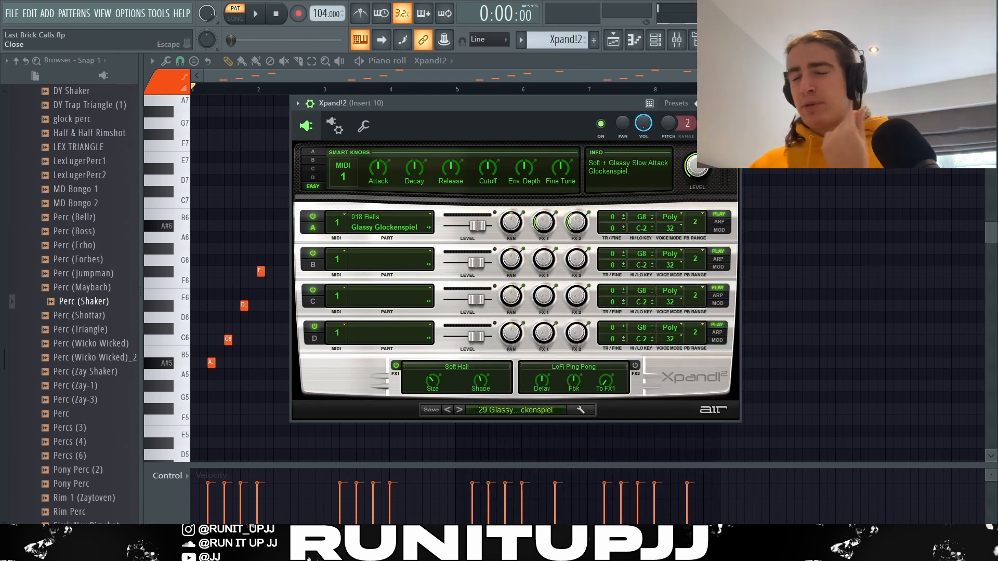
{"action": "left_click", "coordinate": [732, 103]}
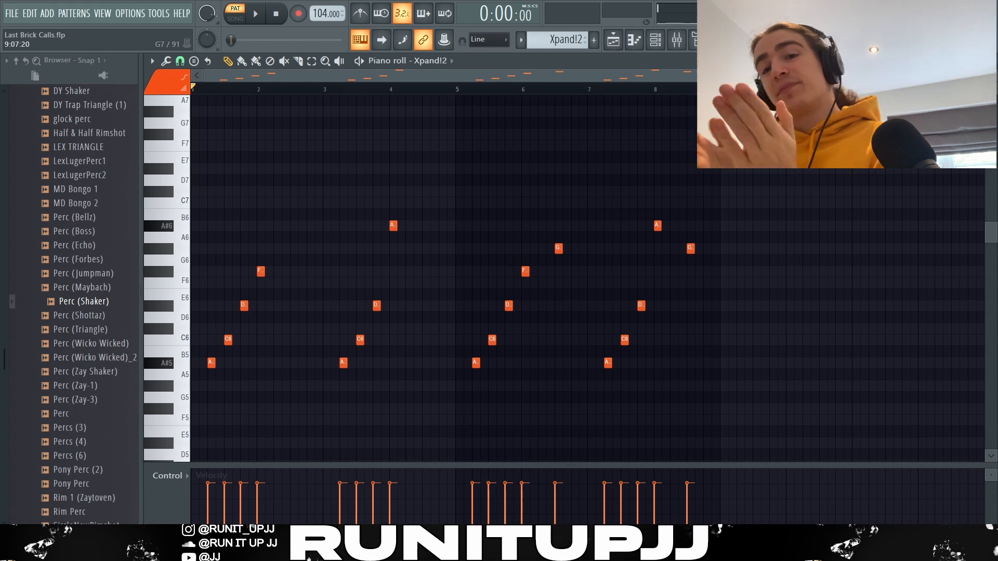
Play the Xpand!2 bell melody pattern through to bar 8 and stop playback
{"action": "key", "text": "space"}
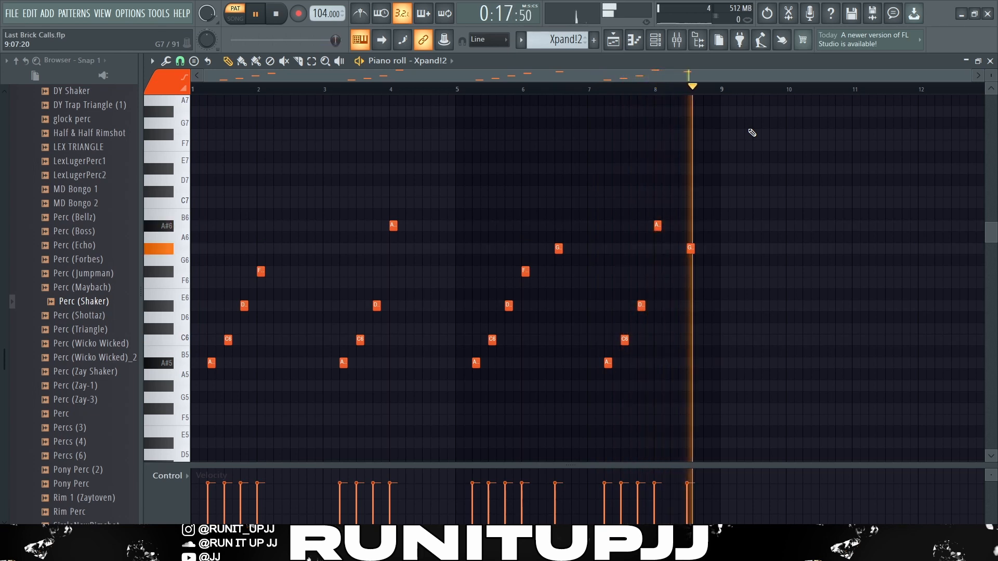
{"action": "key", "text": "space"}
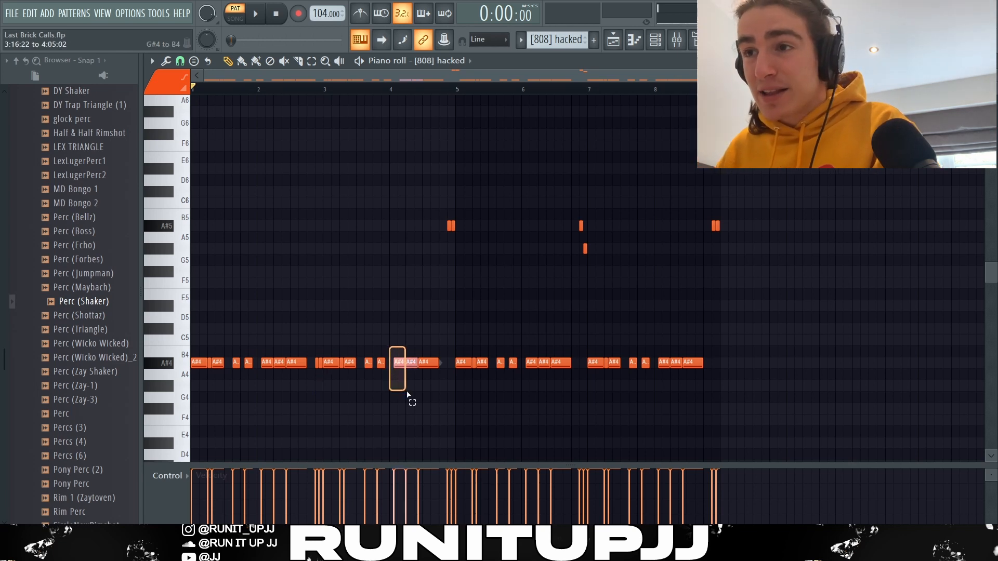
Select the first repeated A#4 notes in bar 4 of the [808] hacked pattern and the high note pair before bar 7, clearing both selections
{"action": "left_click_drag", "start_coordinate": [407, 394], "coordinate": [408, 395]}
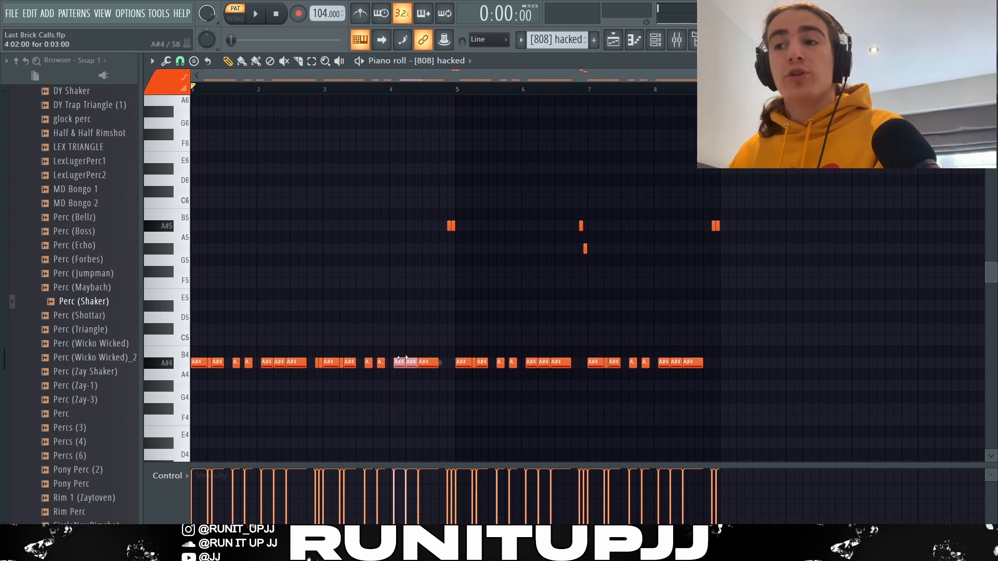
{"action": "left_click", "coordinate": [421, 334], "text": "ctrl"}
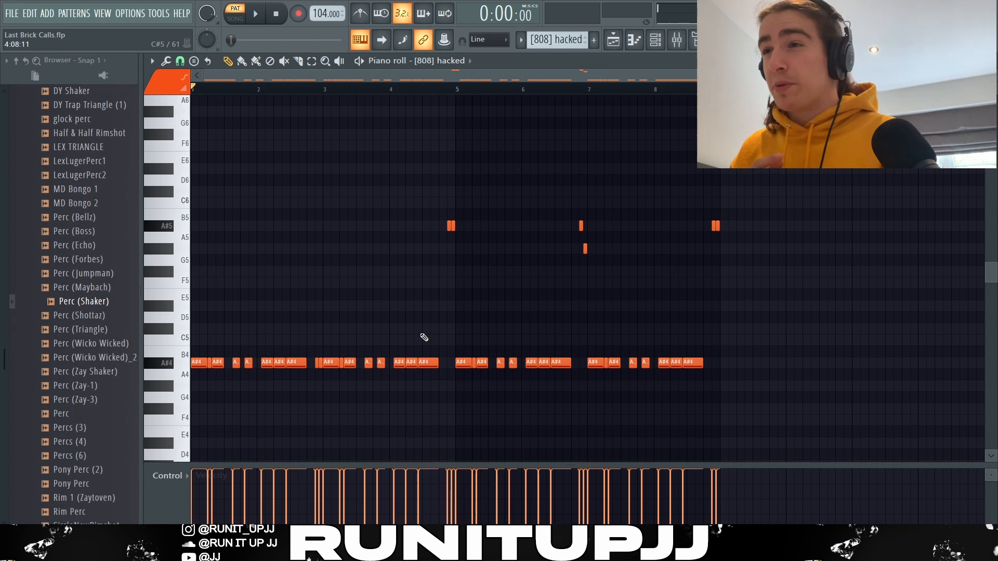
{"action": "left_click_drag", "start_coordinate": [566, 188], "coordinate": [570, 195]}
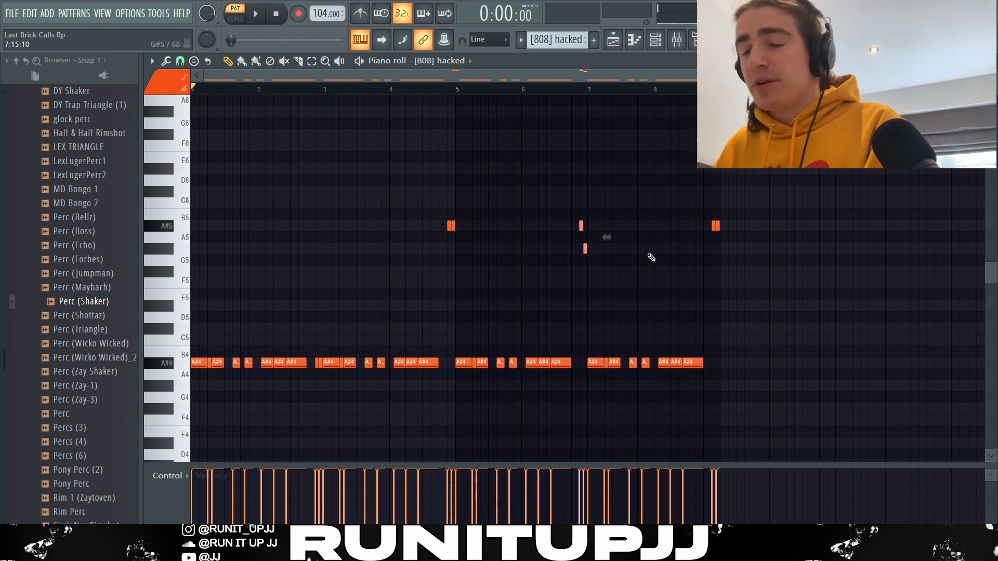
{"action": "left_click", "coordinate": [665, 264], "text": "ctrl"}
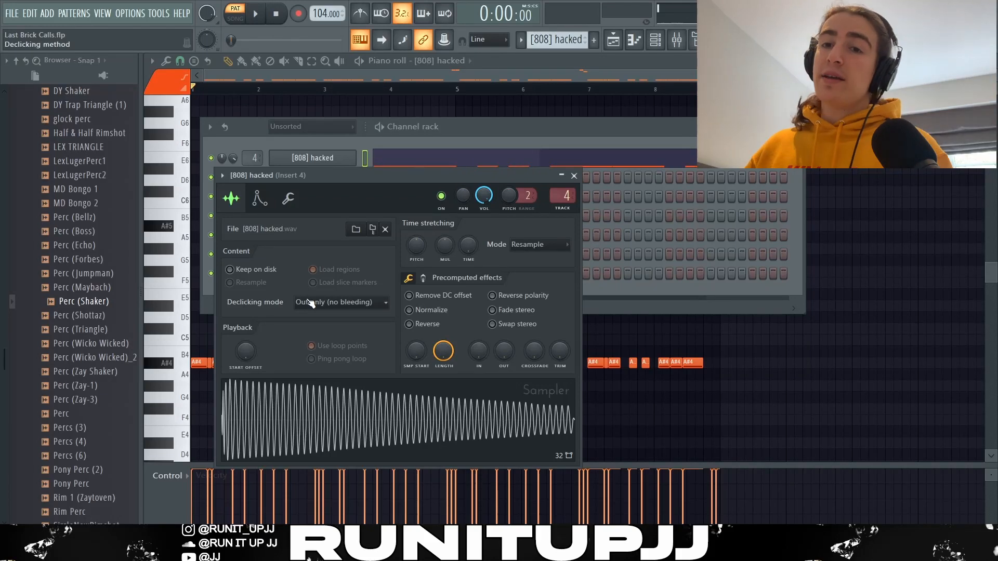
Check the envelope settings of the [808] hacked channel and play its pattern through to bar 8
{"action": "left_click", "coordinate": [350, 159]}
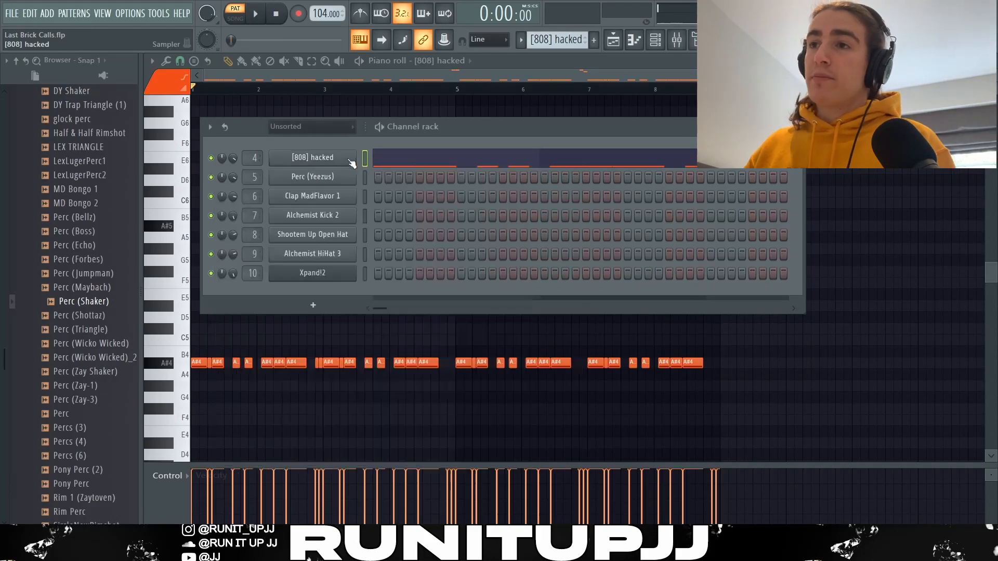
{"action": "left_click", "coordinate": [350, 160]}
{"action": "left_click", "coordinate": [259, 198]}
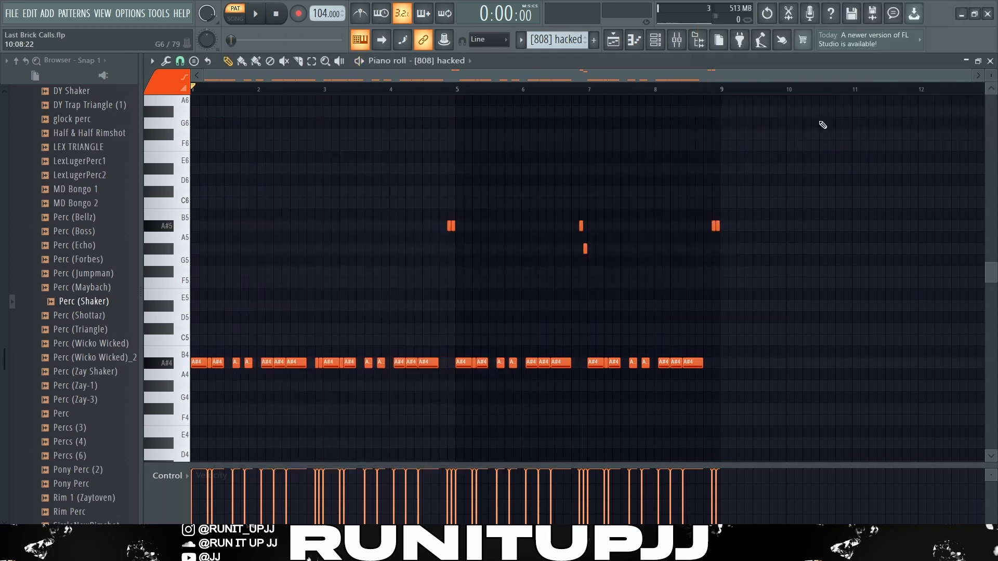
{"action": "key", "text": "space"}
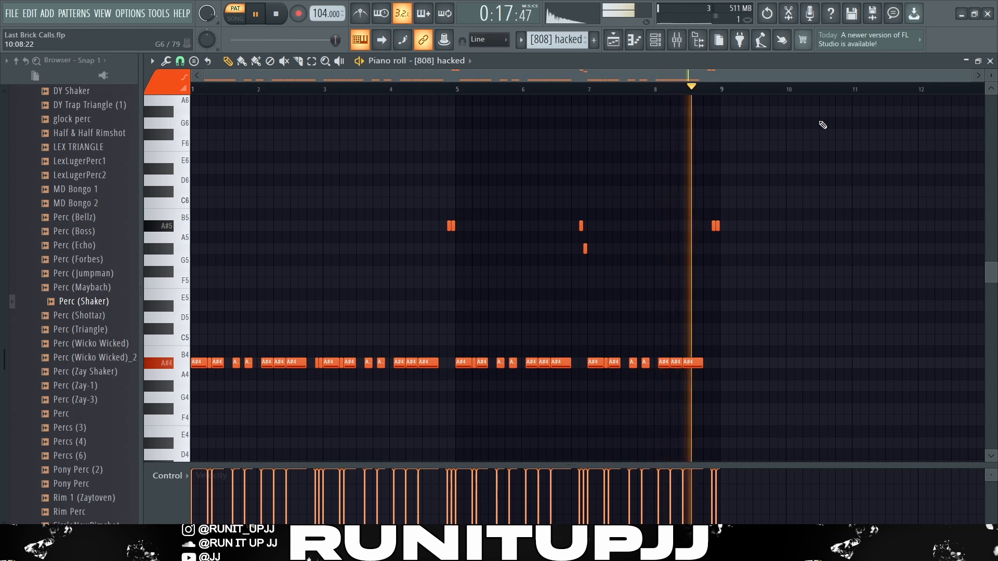
{"action": "key", "text": "space"}
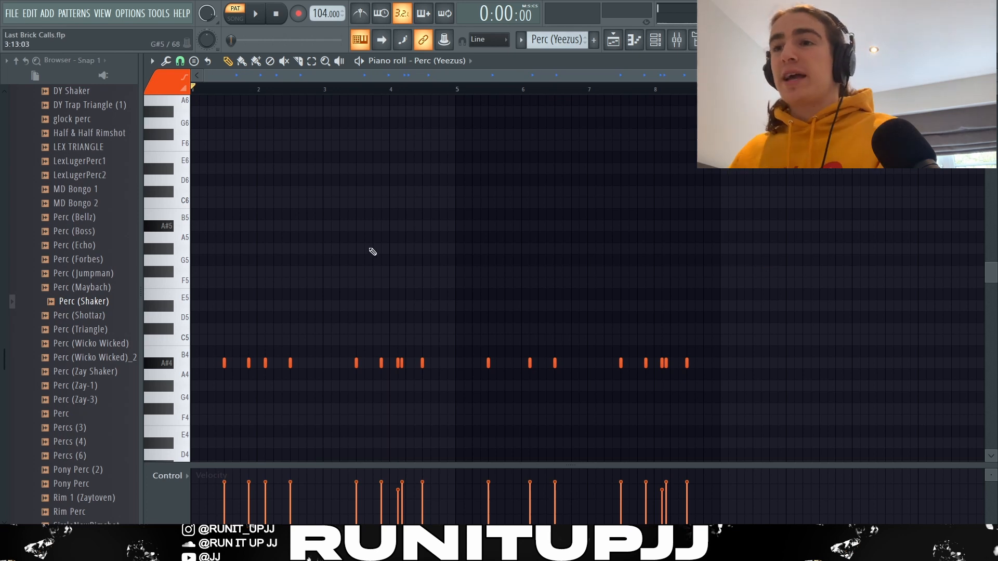
Examine the closely spaced double hit in bar 4 of the Perc (Yeezus) pattern by selecting its first note
{"action": "scroll", "coordinate": [287, 265], "scroll_direction": "down", "scroll_amount": 3}
{"action": "left_click_drag", "start_coordinate": [331, 290], "coordinate": [763, 321]}
{"action": "scroll", "coordinate": [399, 301], "scroll_direction": "up", "scroll_amount": 3}
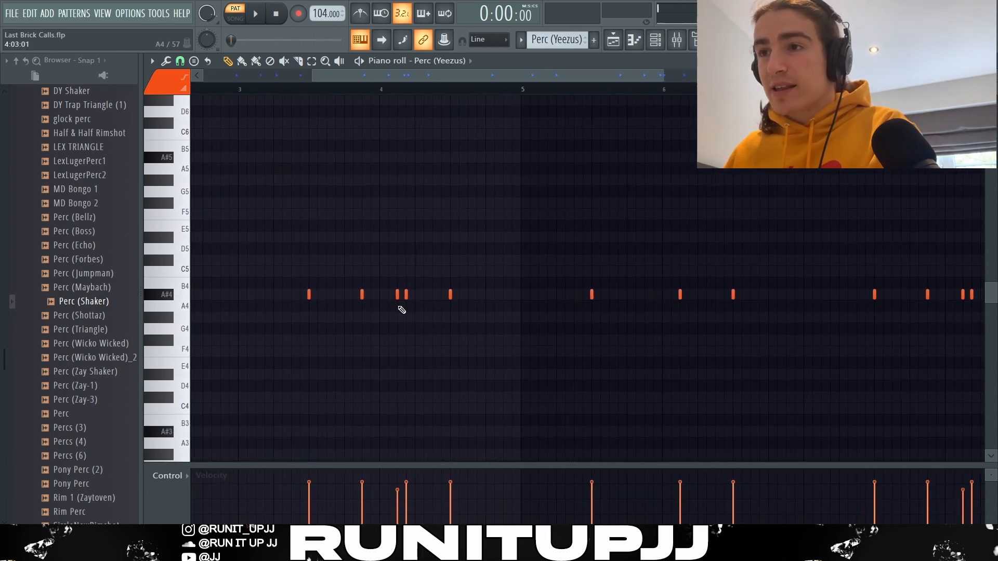
{"action": "left_click_drag", "start_coordinate": [395, 278], "coordinate": [407, 324]}
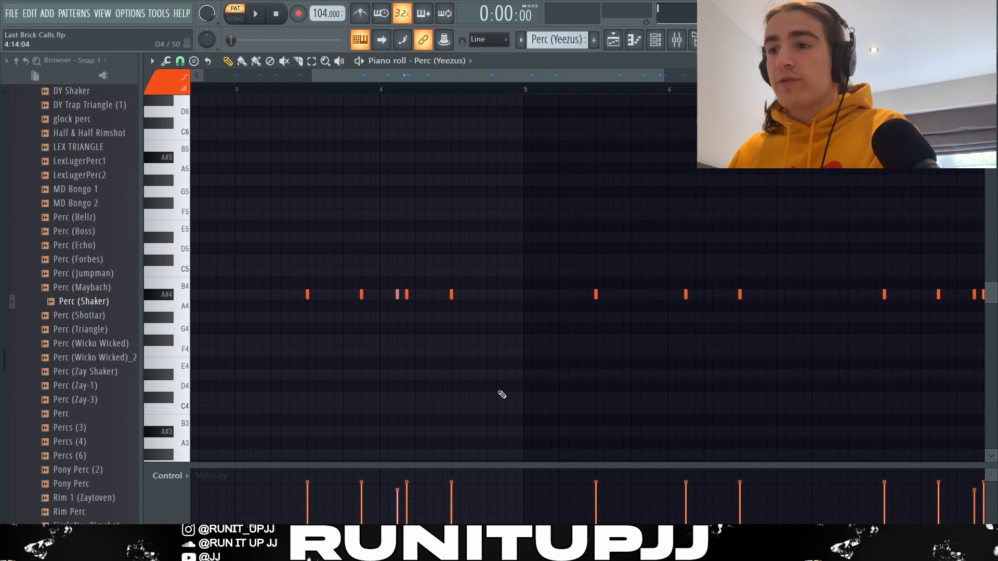
{"action": "scroll", "coordinate": [502, 395], "scroll_direction": "down", "scroll_amount": 3}
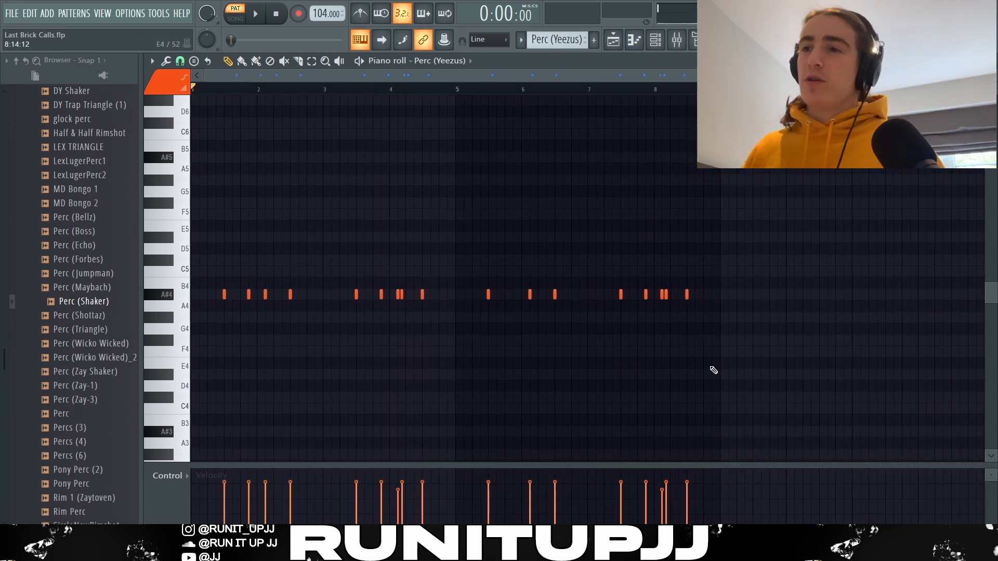
Play the Perc (Yeezus) pattern, stop it during bar 7, and show the mixer
{"action": "key", "text": "space"}
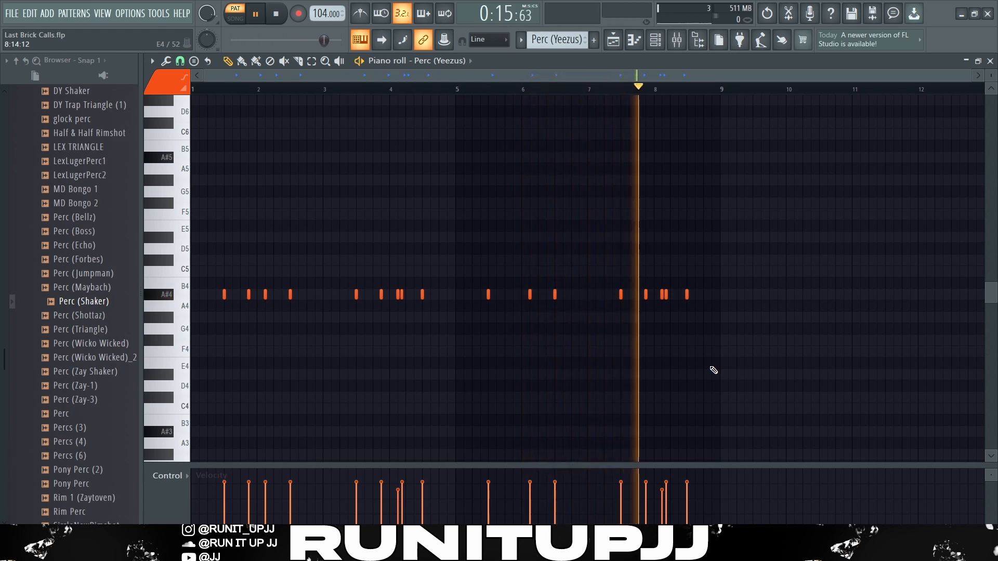
{"action": "key", "text": "space"}
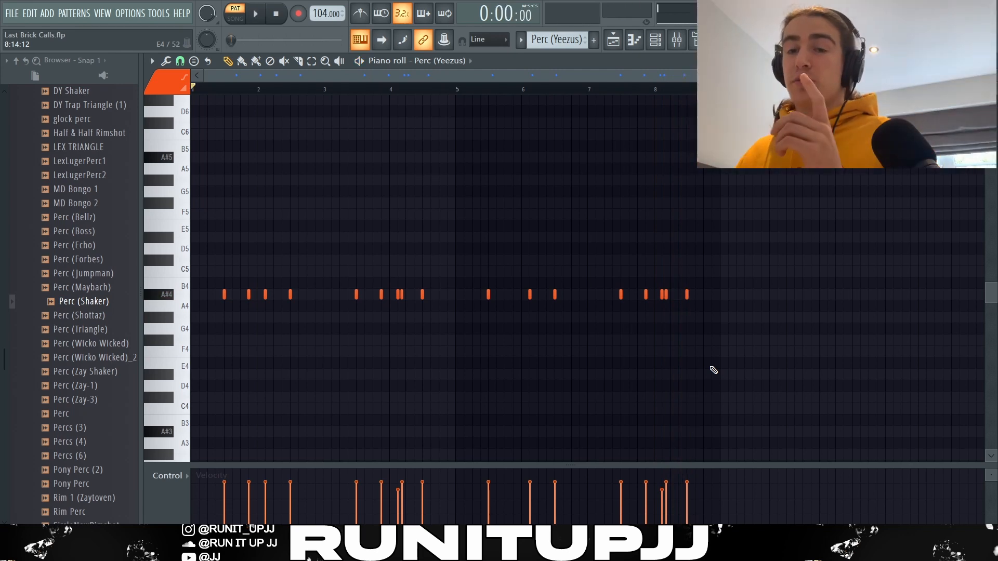
{"action": "key", "text": "F9"}
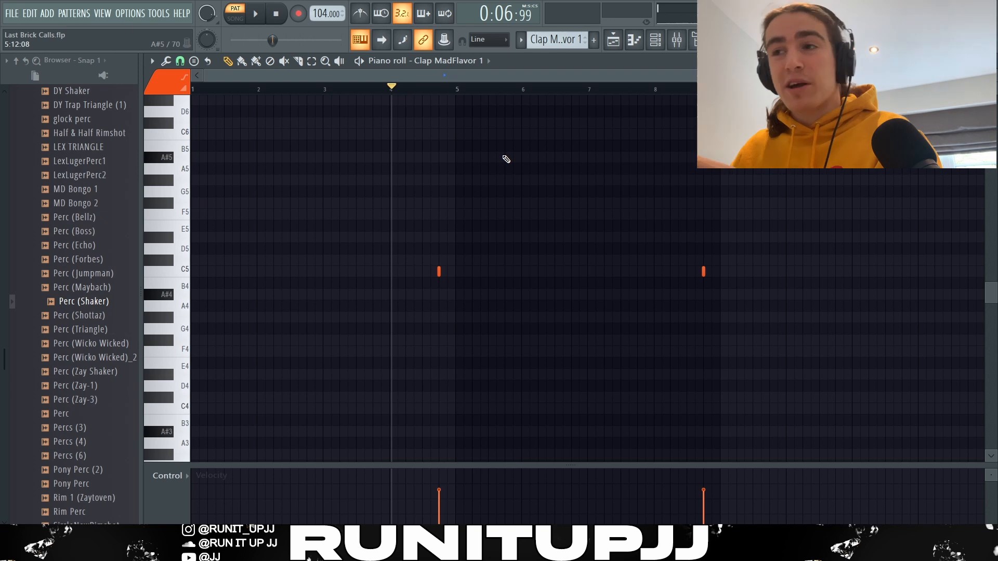
Play the Clap MadFlavor 1 pattern from bar 4 and stop after the clap has sounded
{"action": "key", "text": "space"}
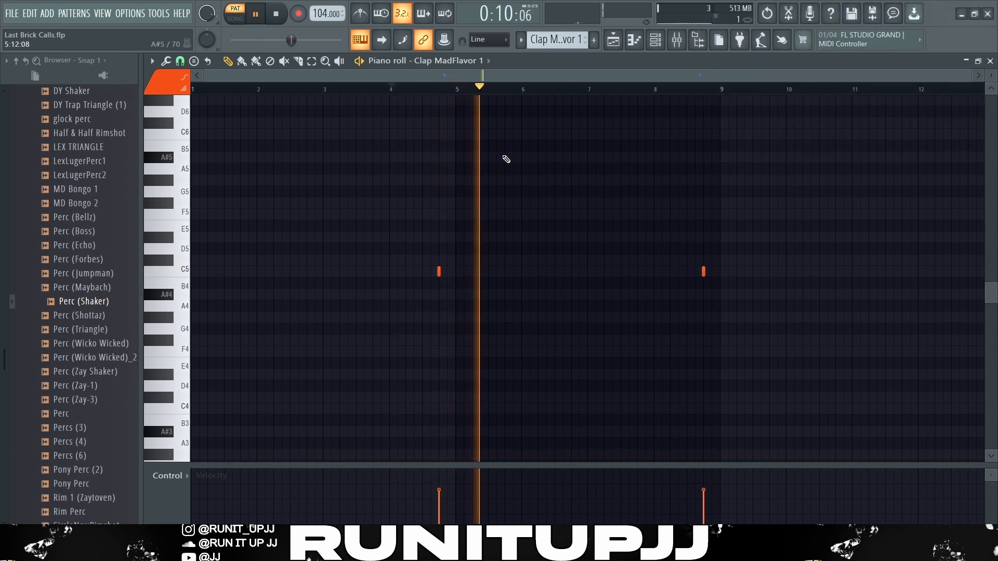
{"action": "key", "text": "space"}
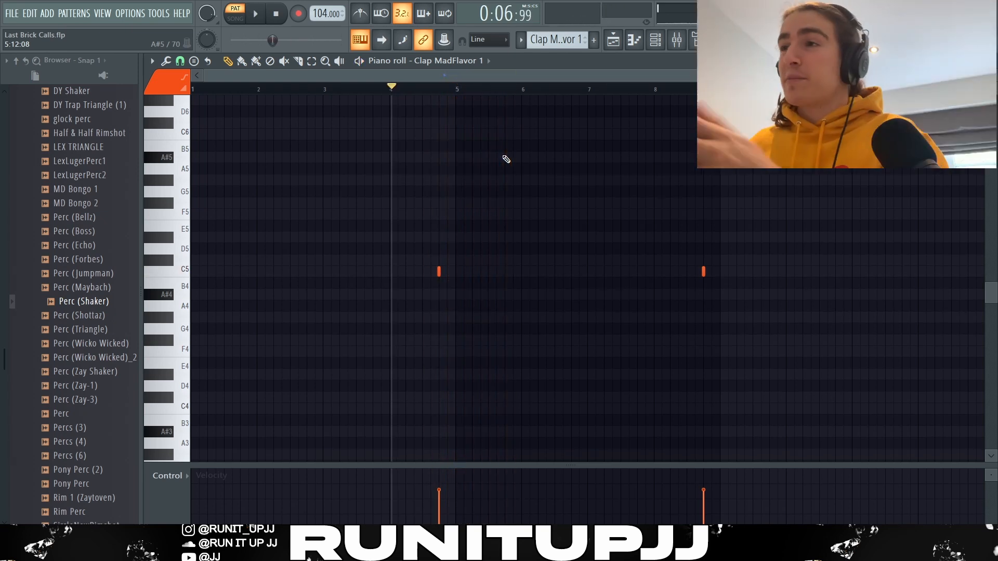
{"action": "key", "text": "space"}
Inspect the clap's effects on mixer insert 6, including Fruity parametric EQ 2 and Fruity Delay 3
{"action": "key", "text": "F9"}
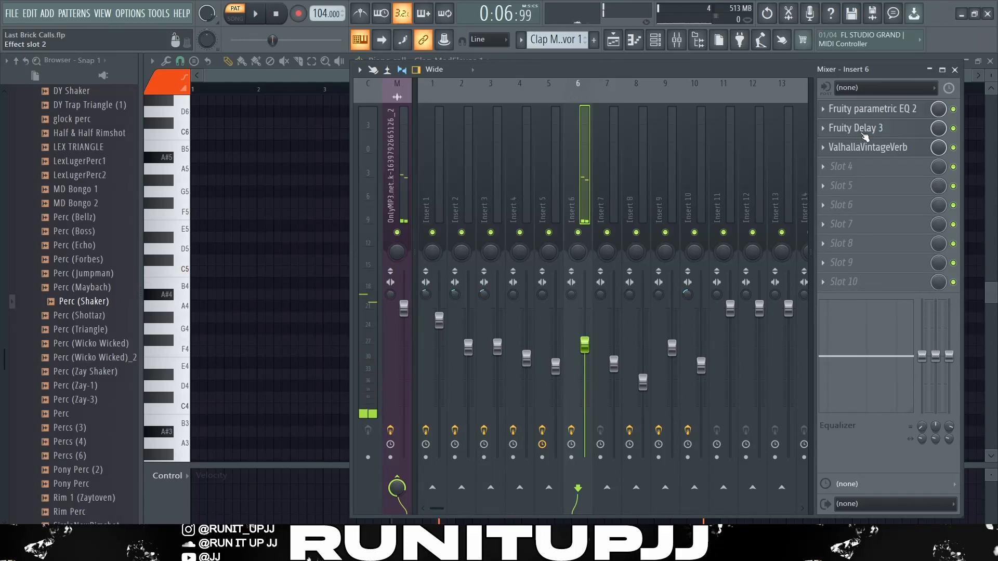
{"action": "left_click", "coordinate": [868, 112]}
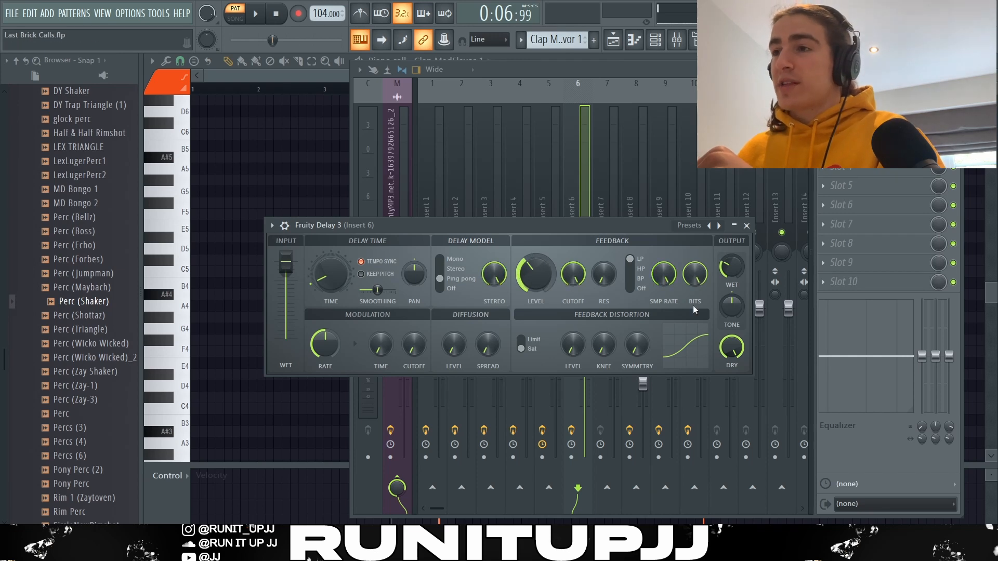
{"action": "left_click", "coordinate": [362, 275]}
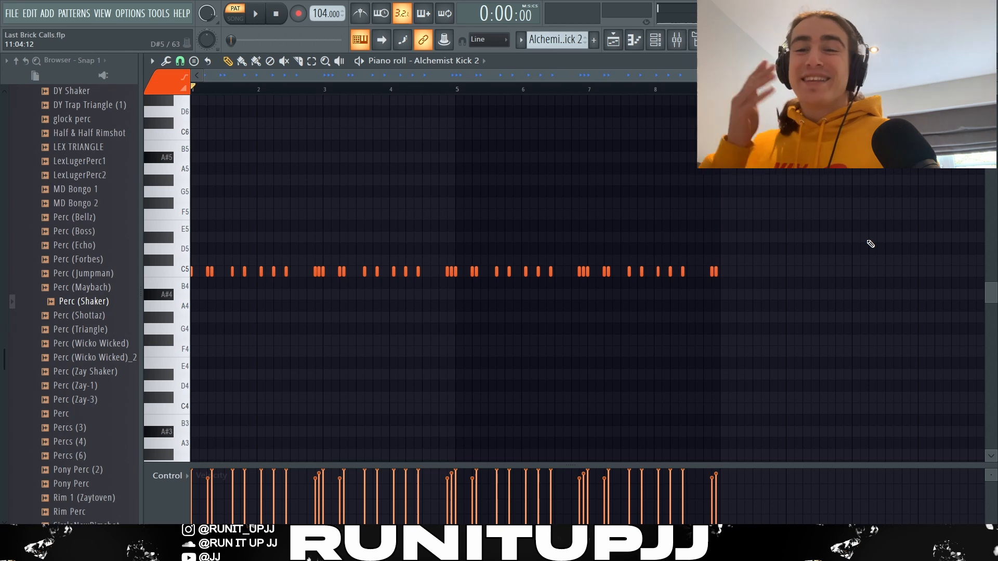
Play the Alchemist Kick 2 pattern through to the end of bar 8 and stop playback
{"action": "key", "text": "space"}
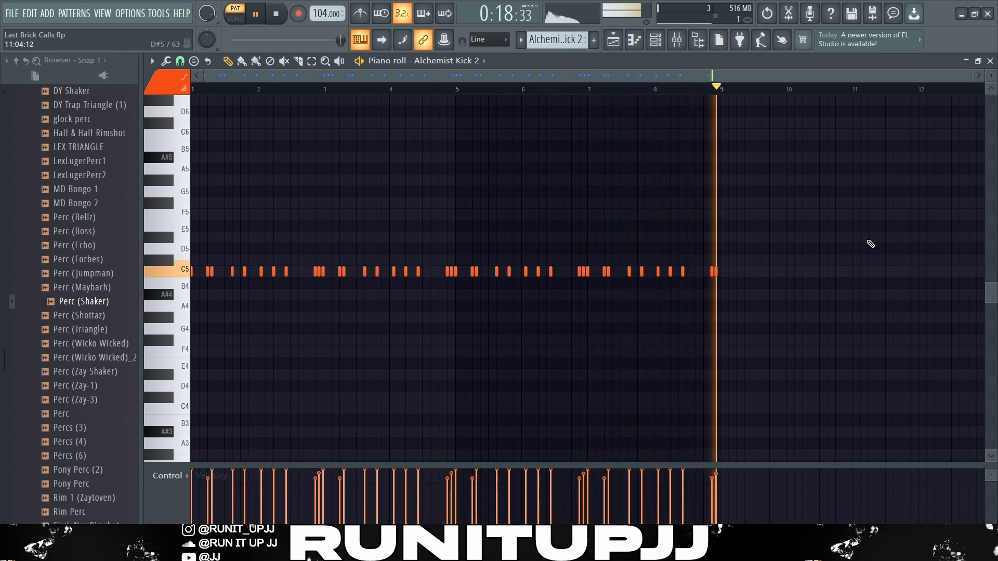
{"action": "key", "text": "space"}
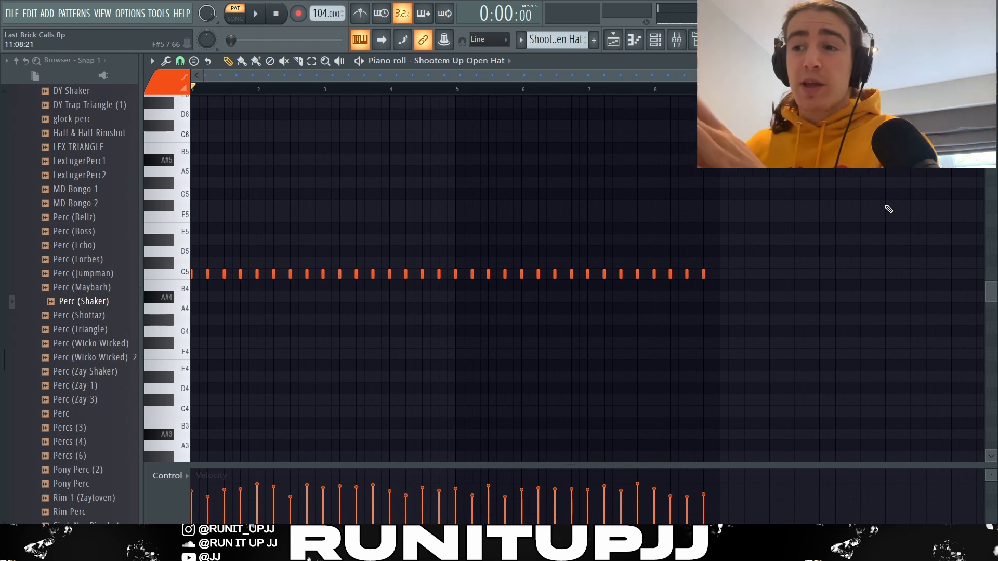
Show the randomizer for the Shootem Up Open Hat velocities, cancel it, and play the open hat pattern
{"action": "key", "text": "alt+r"}
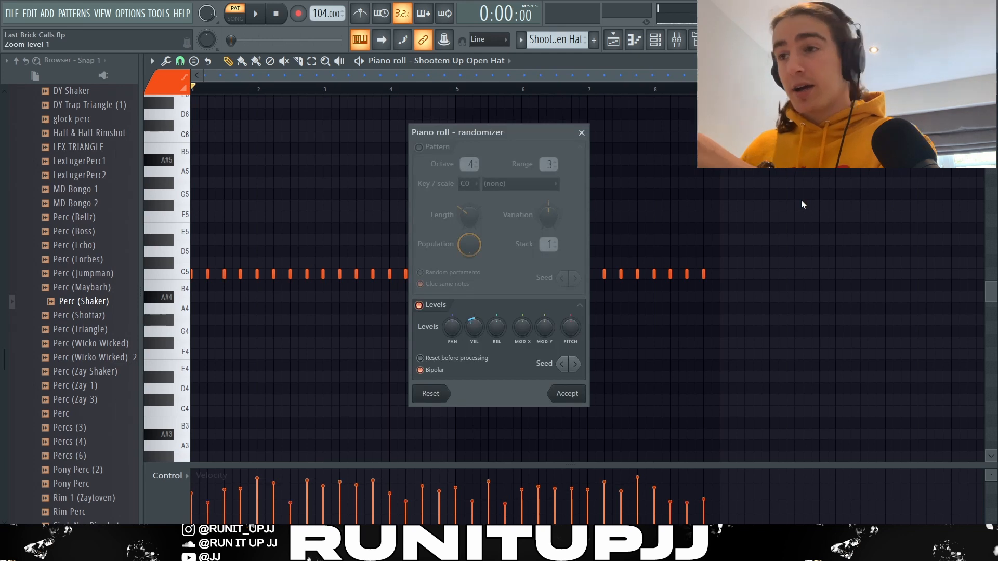
{"action": "key", "text": "Escape"}
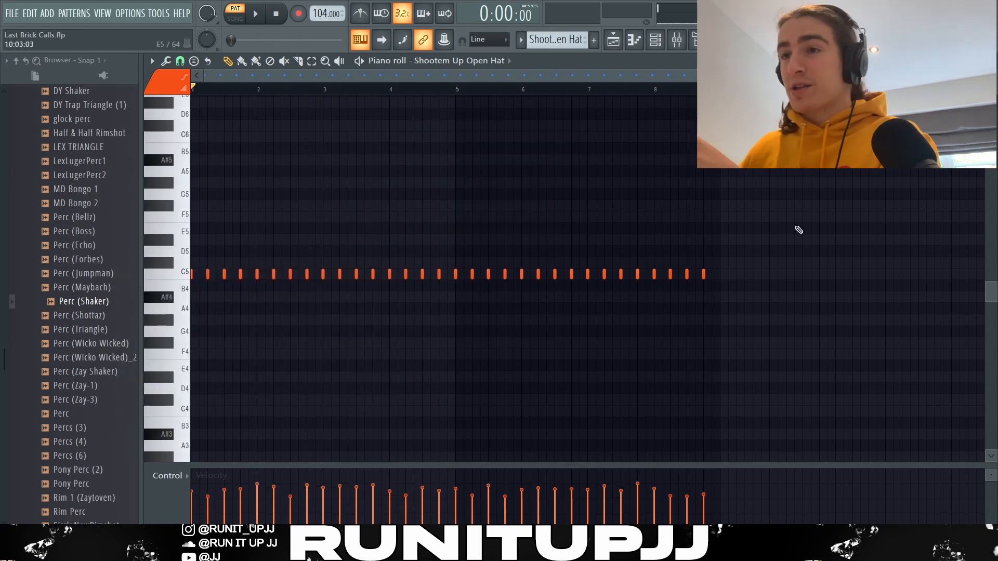
{"action": "key", "text": "space"}
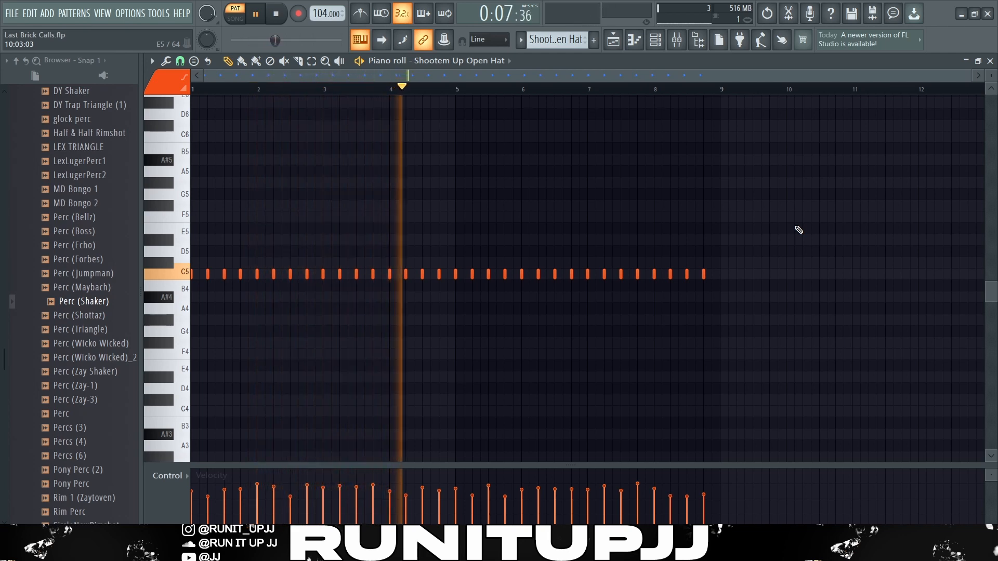
{"action": "key", "text": "space"}
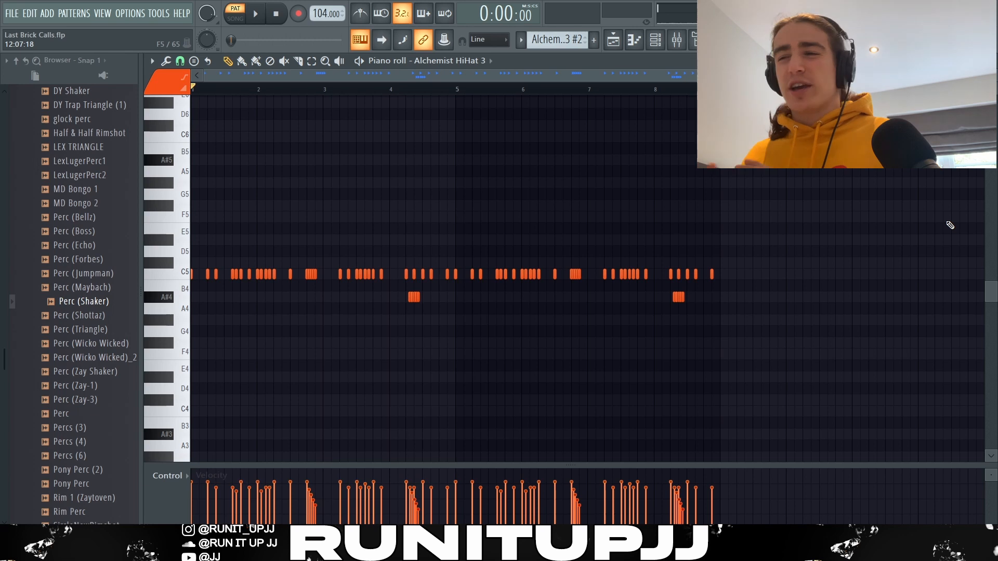
Examine the Alchemist HiHat 3 pattern by selecting the A#4 roll in bar 4 and the early C5 notes in bar 1
{"action": "left_click_drag", "start_coordinate": [387, 292], "coordinate": [427, 314]}
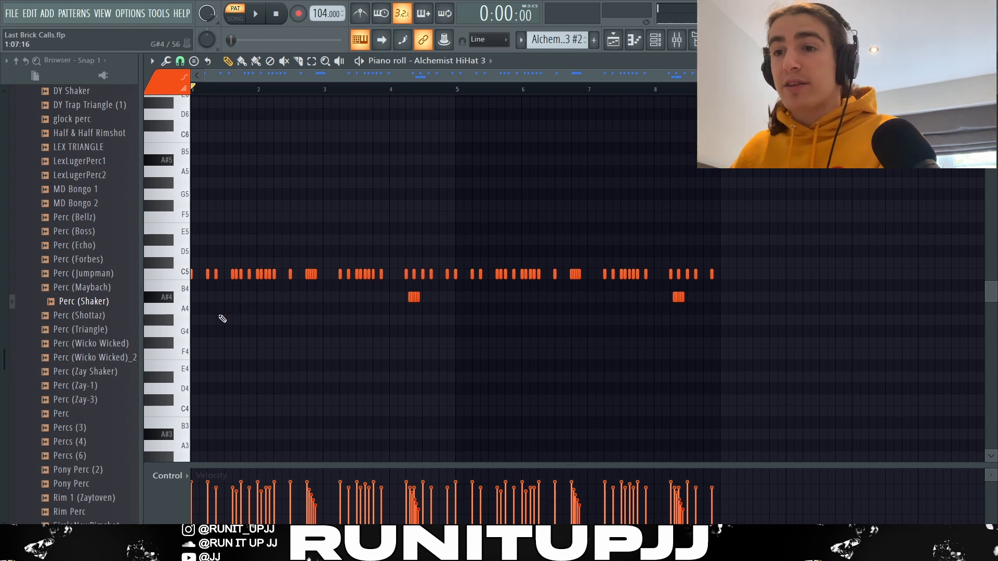
{"action": "scroll", "coordinate": [211, 307], "scroll_direction": "up", "scroll_amount": 3}
{"action": "left_click_drag", "start_coordinate": [199, 270], "coordinate": [235, 281]}
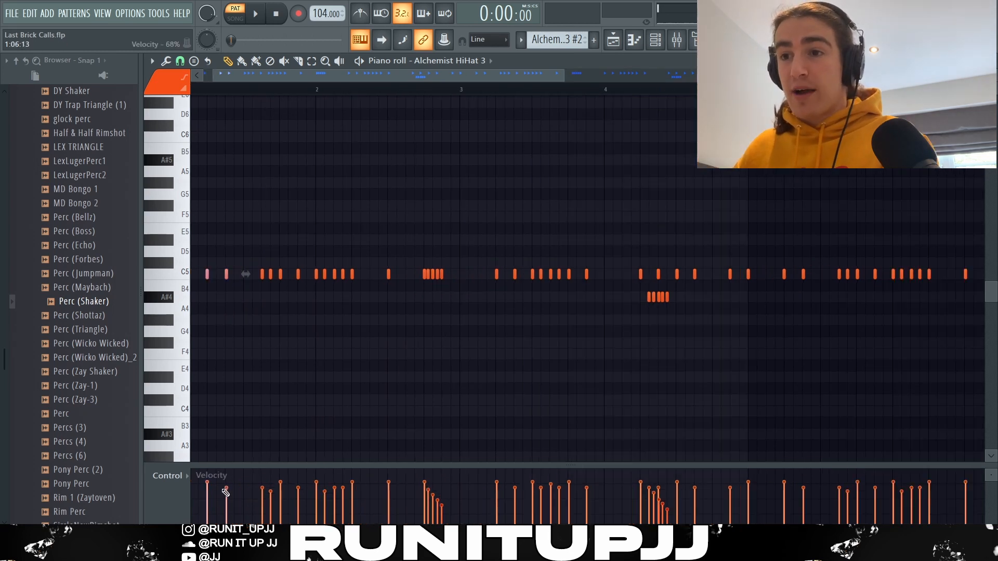
{"action": "scroll", "coordinate": [257, 410], "scroll_direction": "down", "scroll_amount": 4}
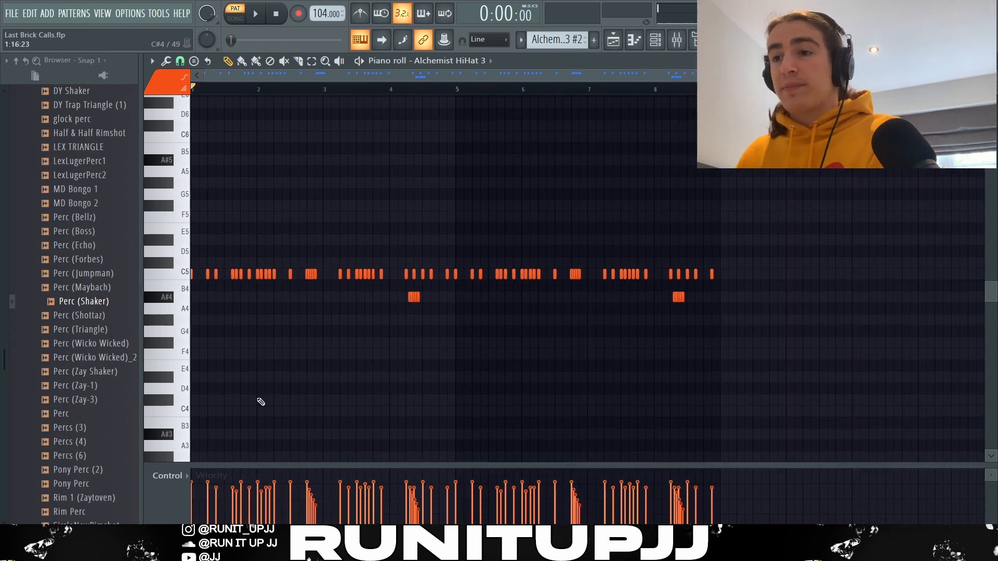
{"action": "scroll", "coordinate": [757, 352], "scroll_direction": "up", "scroll_amount": 4}
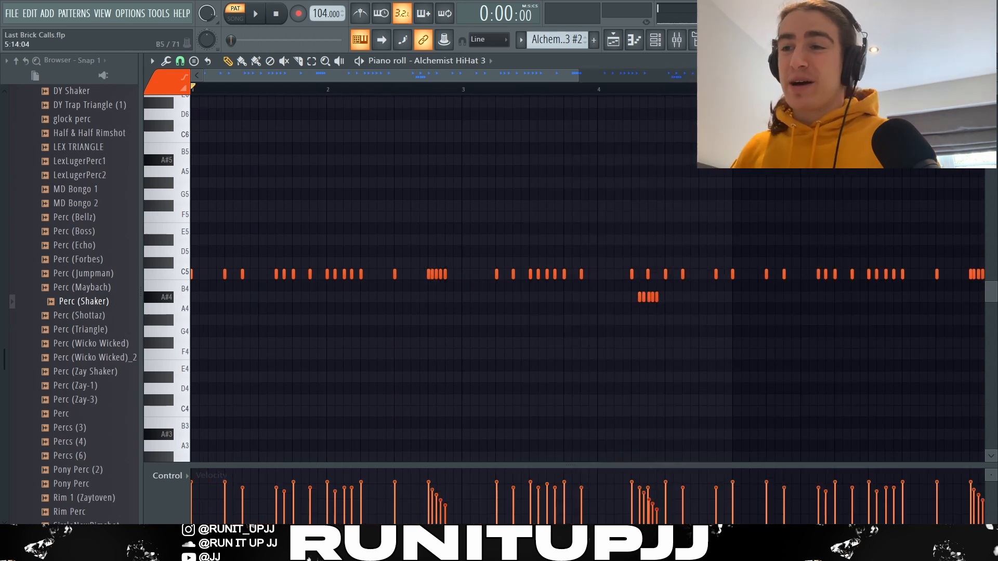
Play the Alchemist HiHat 3 pattern from the start through bar 4 and stop playback
{"action": "key", "text": "space"}
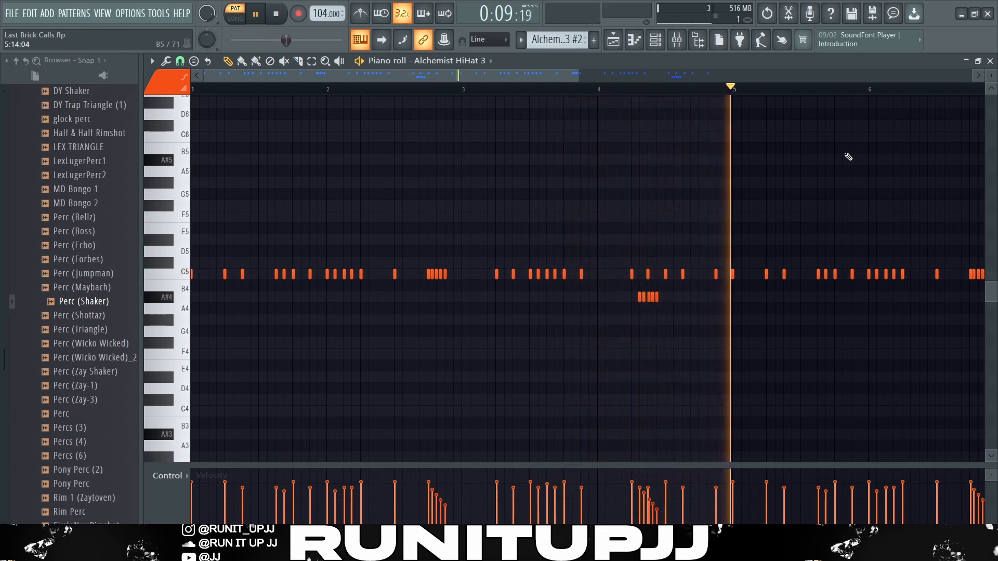
{"action": "key", "text": "space"}
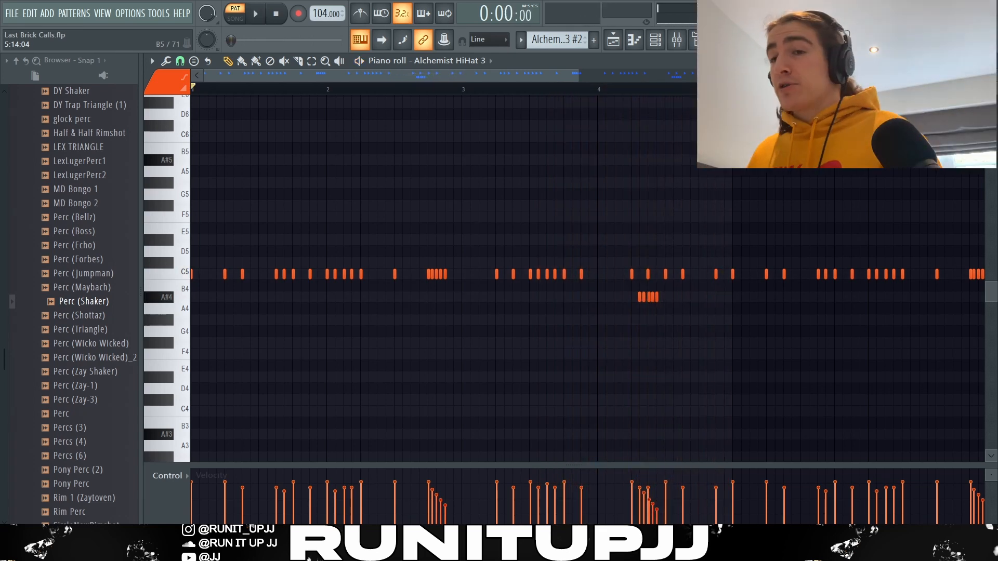